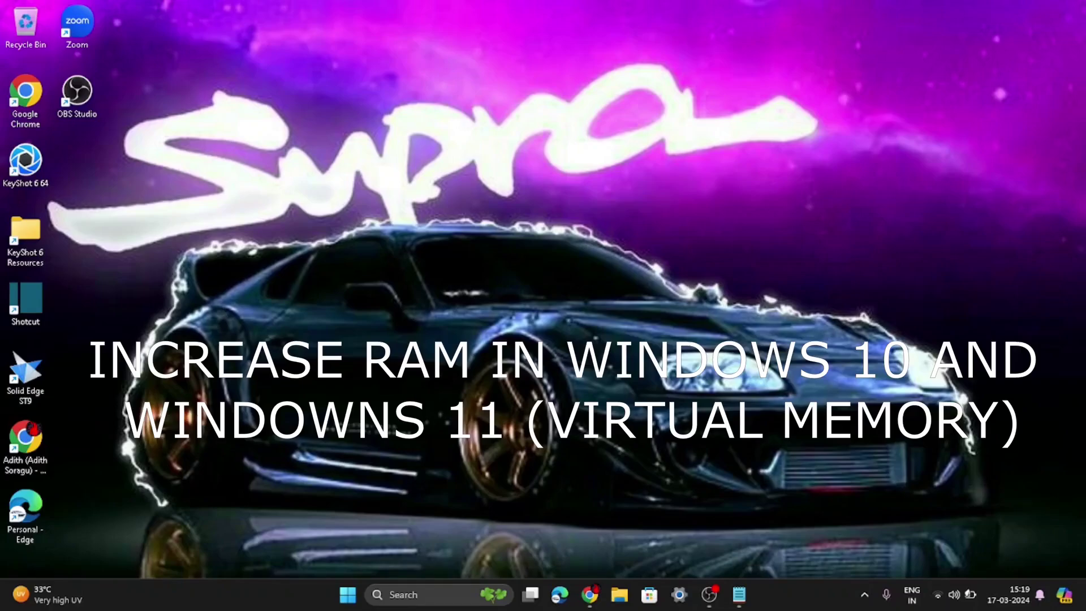
Step: Search Windows for 'about your PC' and open the About your PC Settings page
click(434, 594)
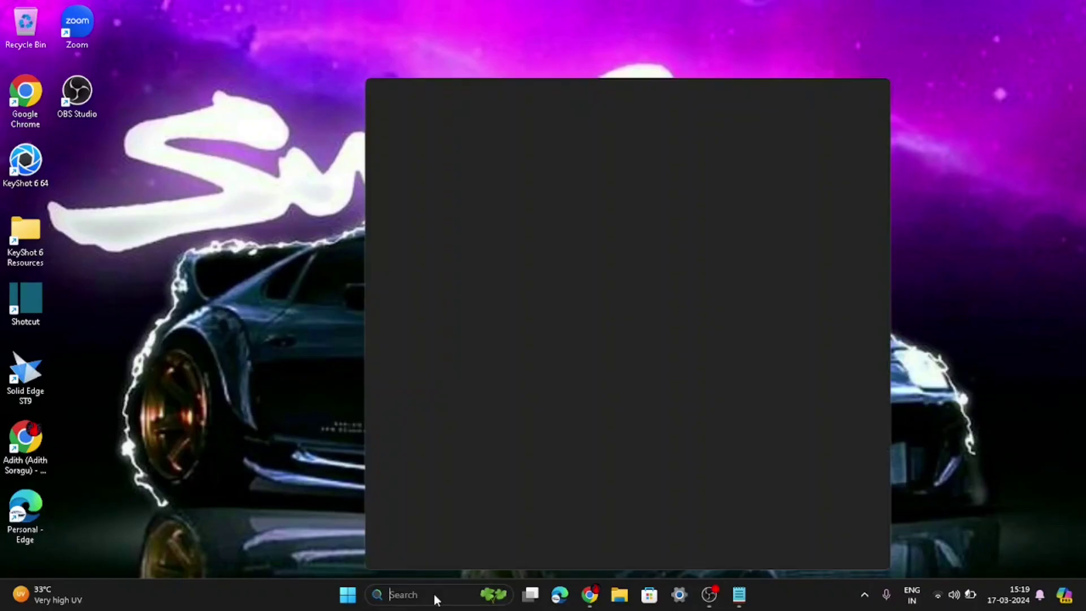
text(about your PC)
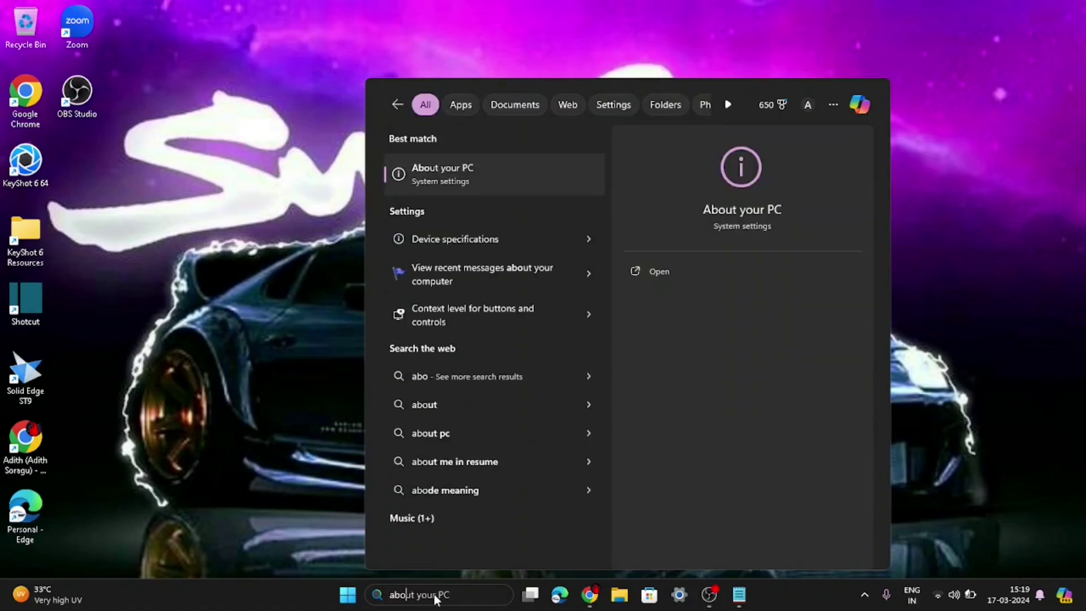
text(u)
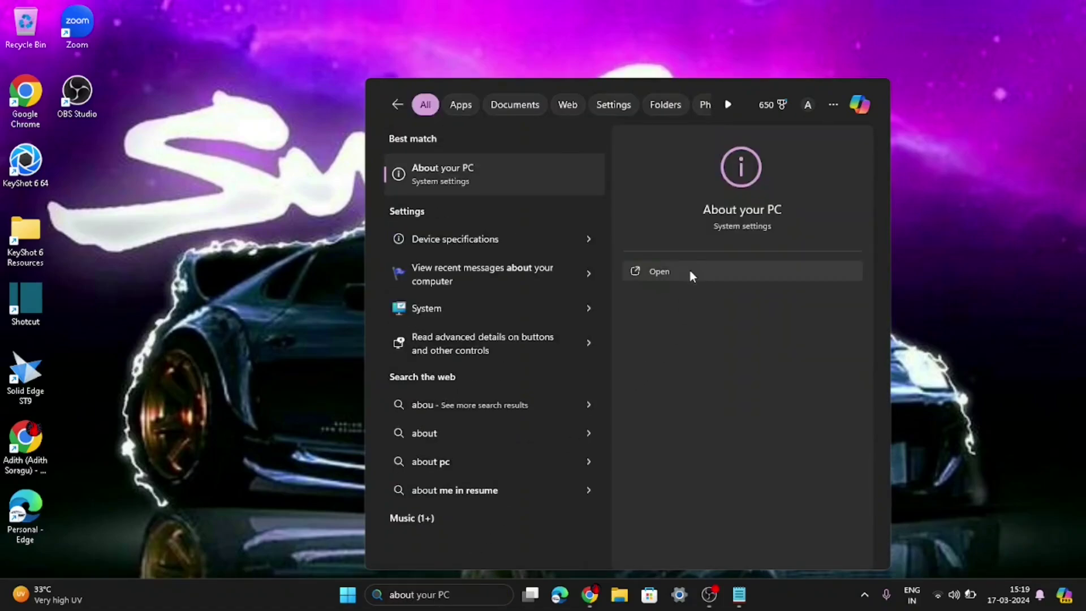
click(689, 272)
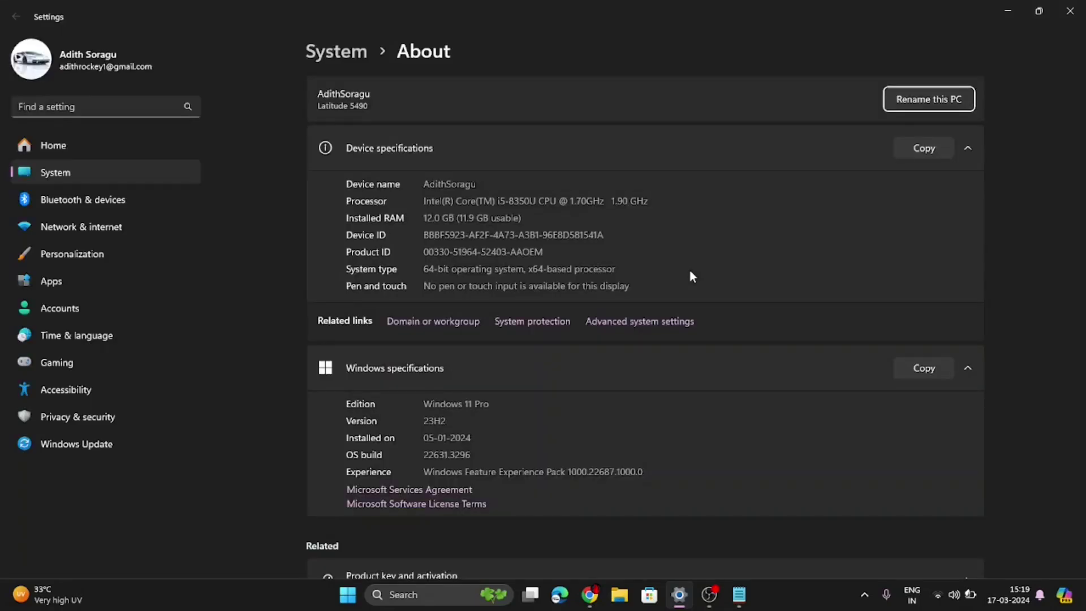
Step: Open System Properties from Advanced system settings, centre it, and open Performance Options
click(631, 326)
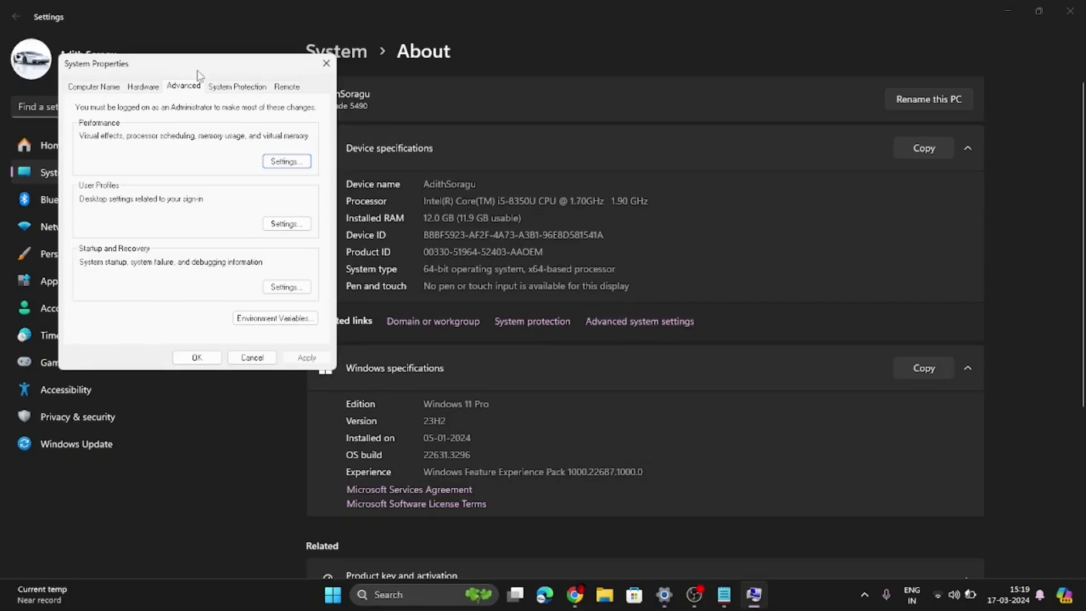
drag(199, 72, 670, 149)
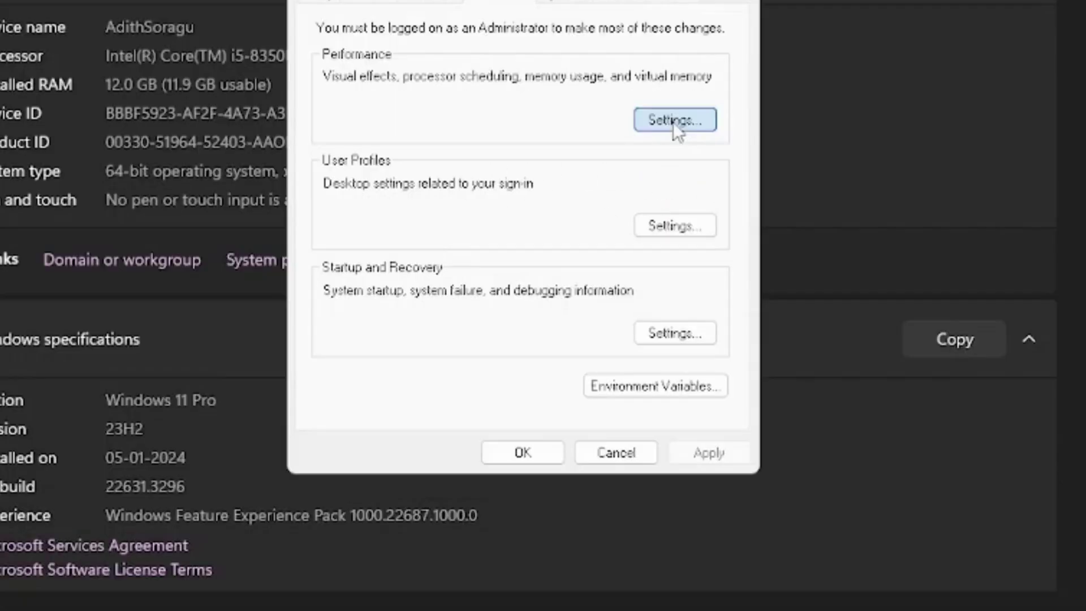
click(767, 206)
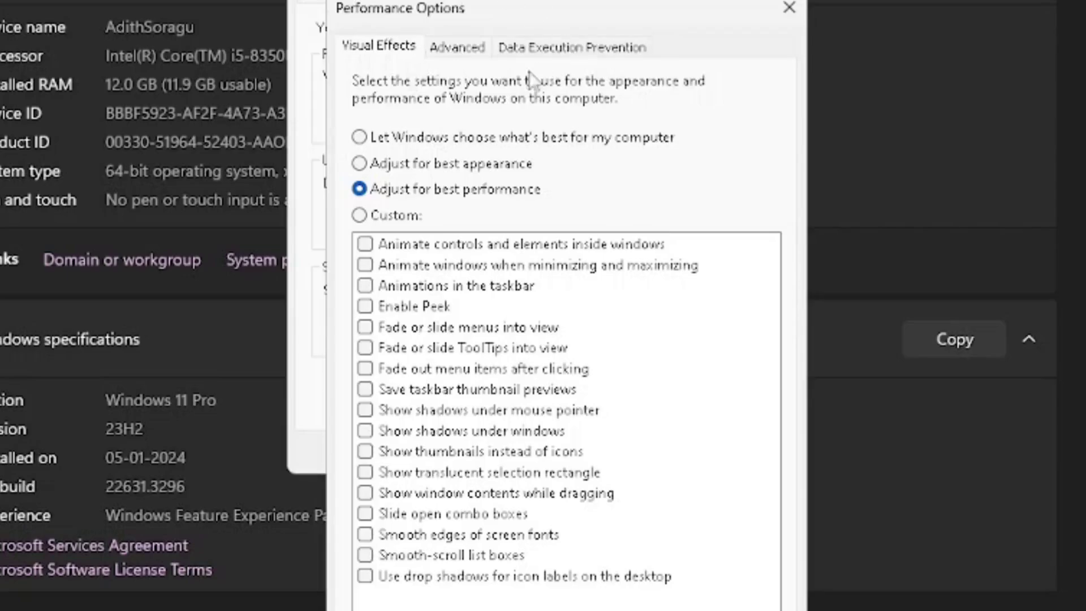
Step: Show the Performance Options Advanced tab, with its 18432 MB total paging file
click(463, 52)
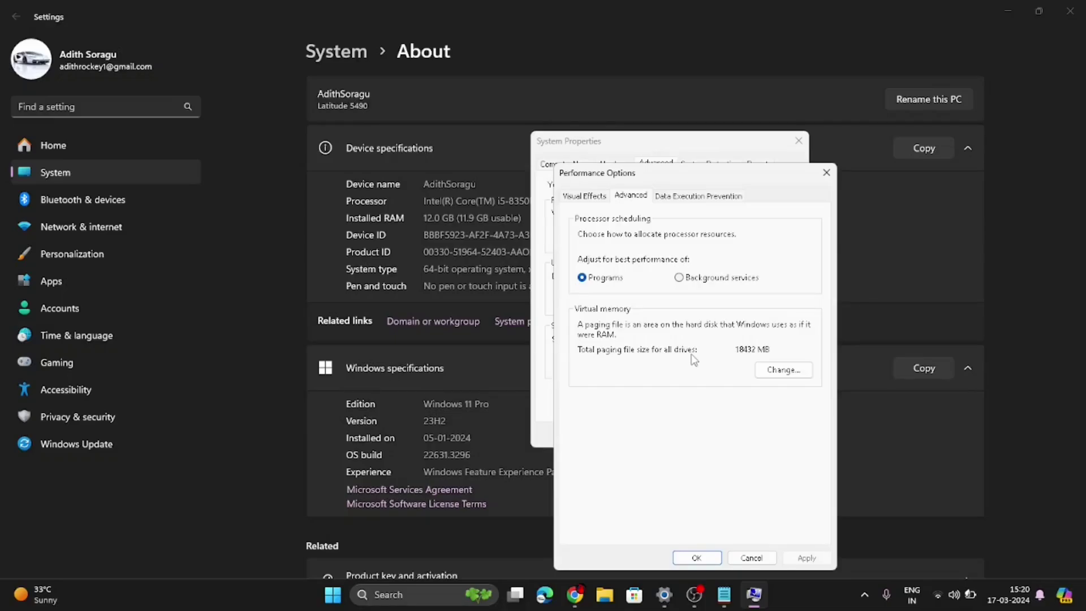
Step: In Virtual Memory, turn off automatic paging file management and choose Custom size for C:
click(804, 374)
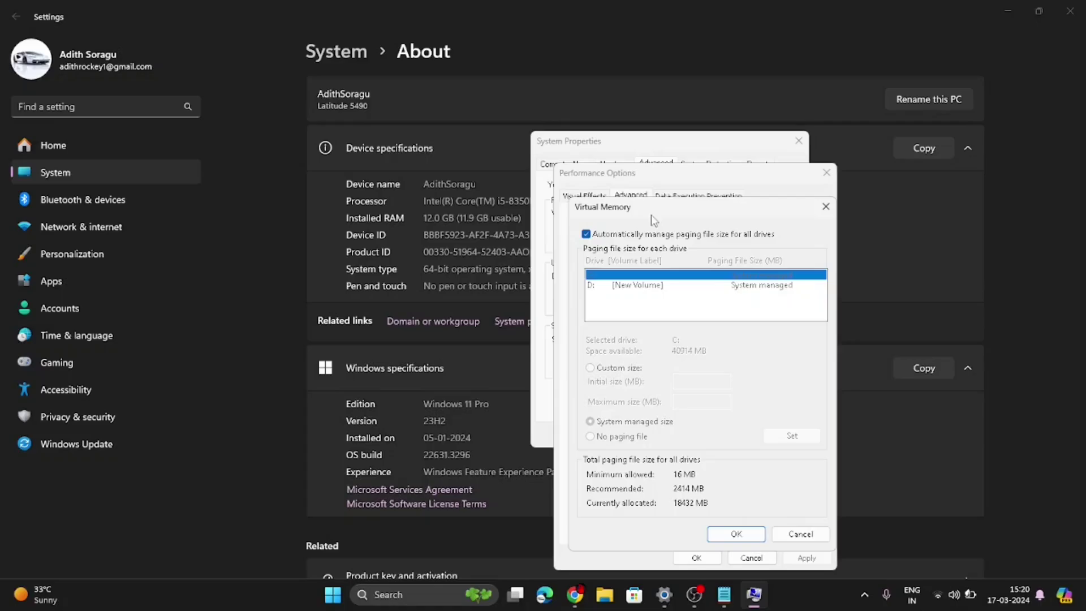
click(598, 236)
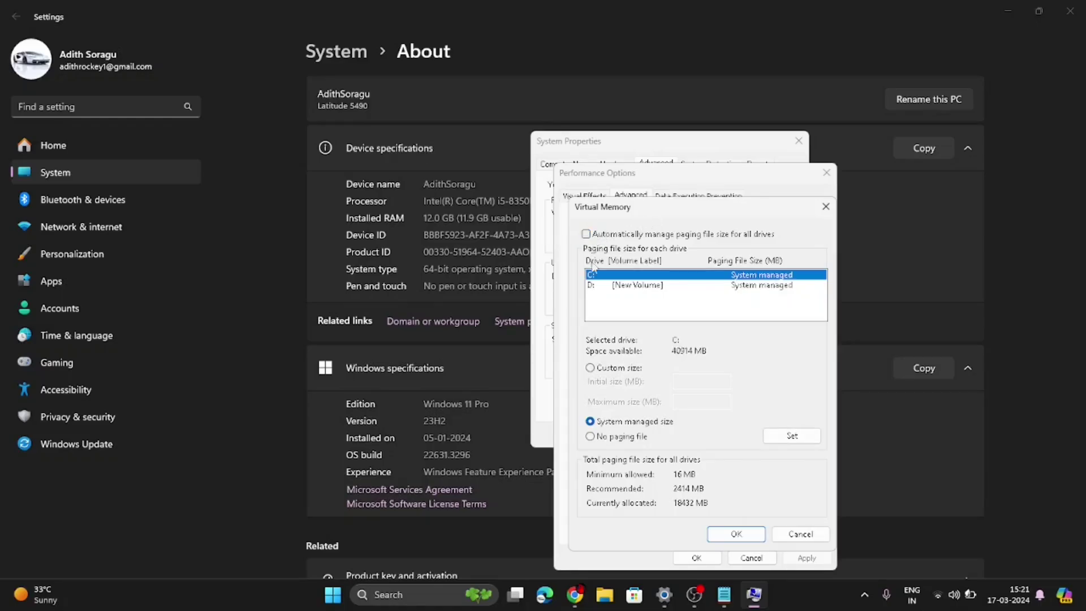
click(590, 367)
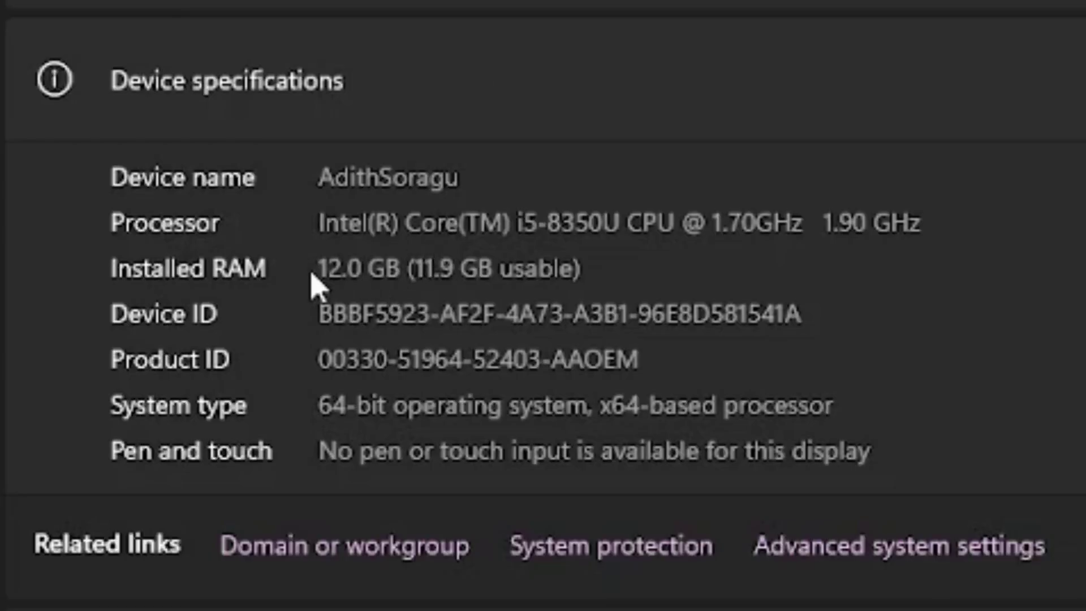
Step: Check the 12.0 GB installed RAM, then bring the Virtual Memory window back
mouse_move(320, 270)
mouse_down()
mouse_move(371, 280)
mouse_move(400, 266)
mouse_up()
click(577, 136)
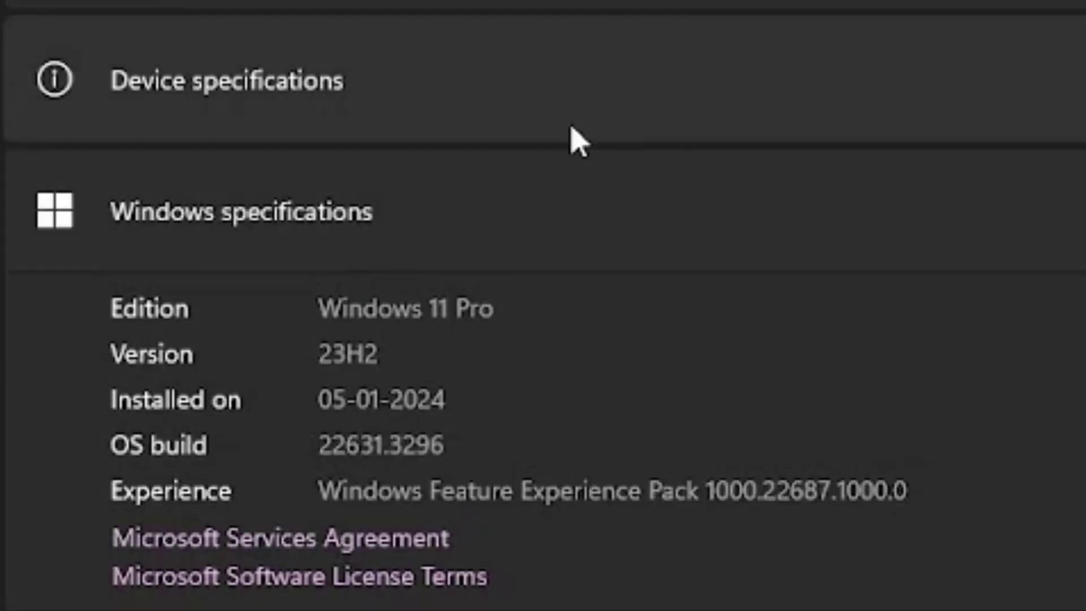
click(578, 137)
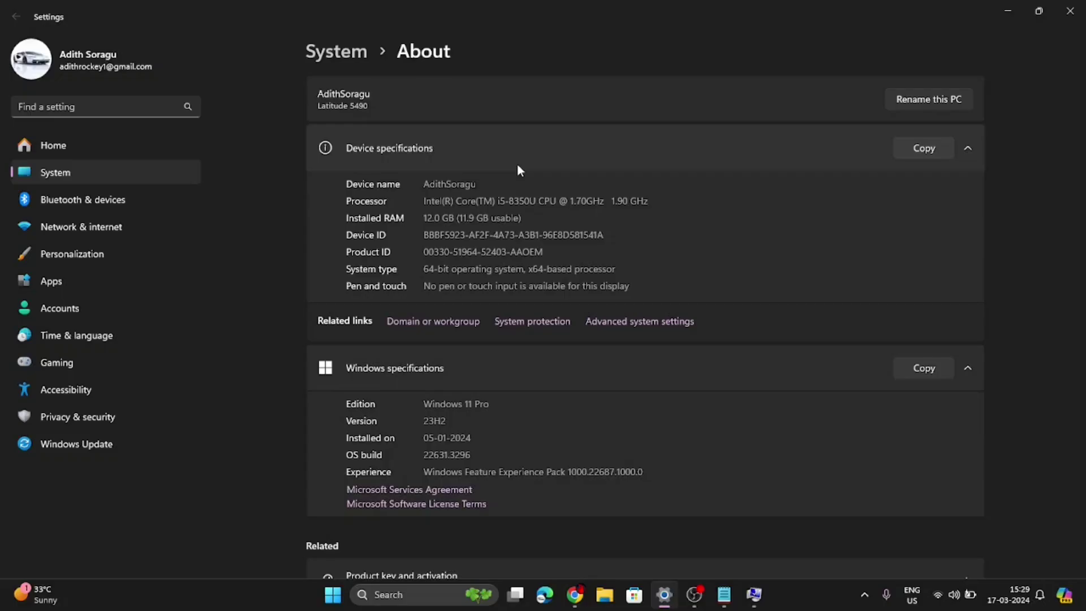
click(761, 603)
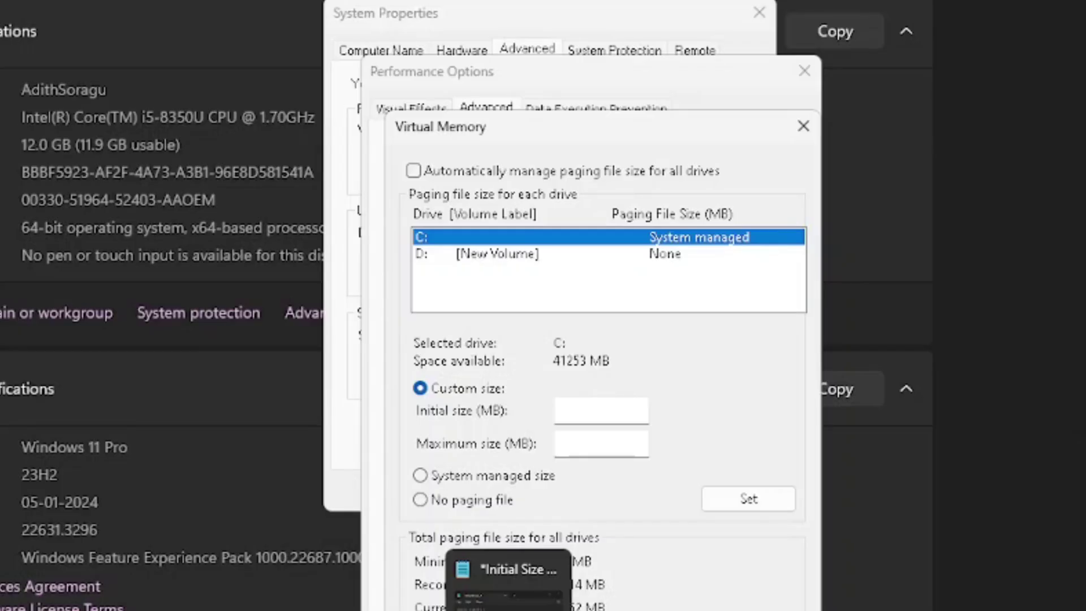
Step: Bring the Notepad 'Initial Size X 1.5' note with the paging file formulas to the front
click(507, 586)
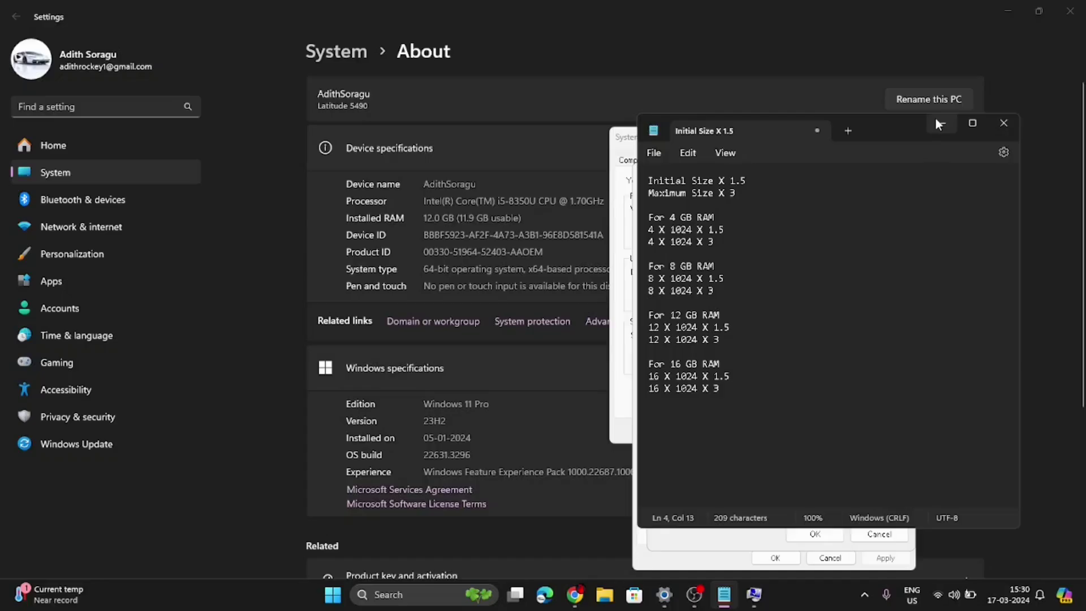
Step: Hide the note and launch Calculator from Windows search
click(936, 118)
key(super)
key(super)
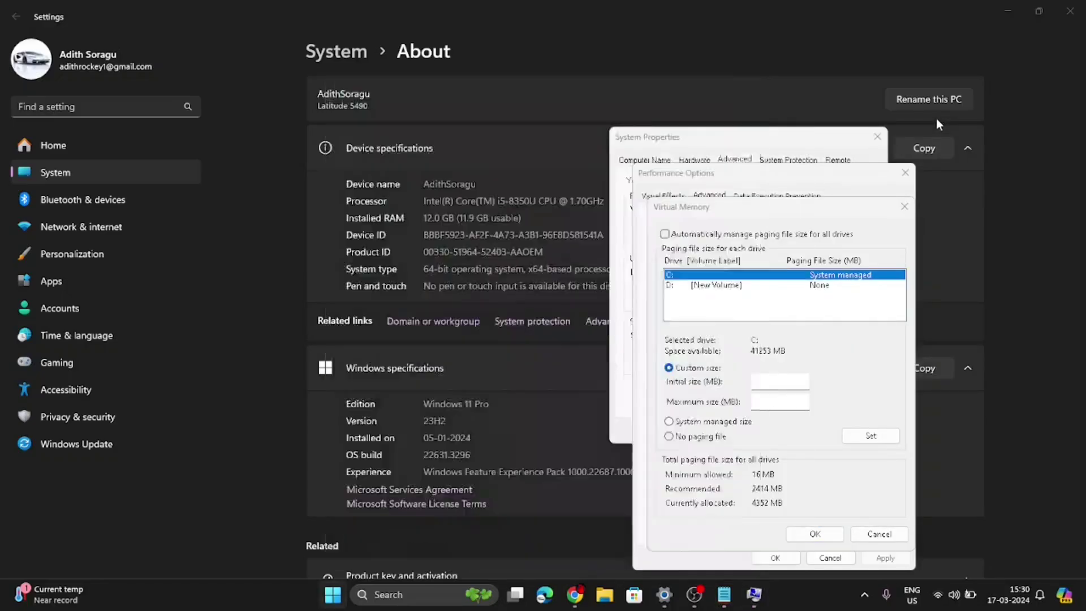
key(super)
text(cal)
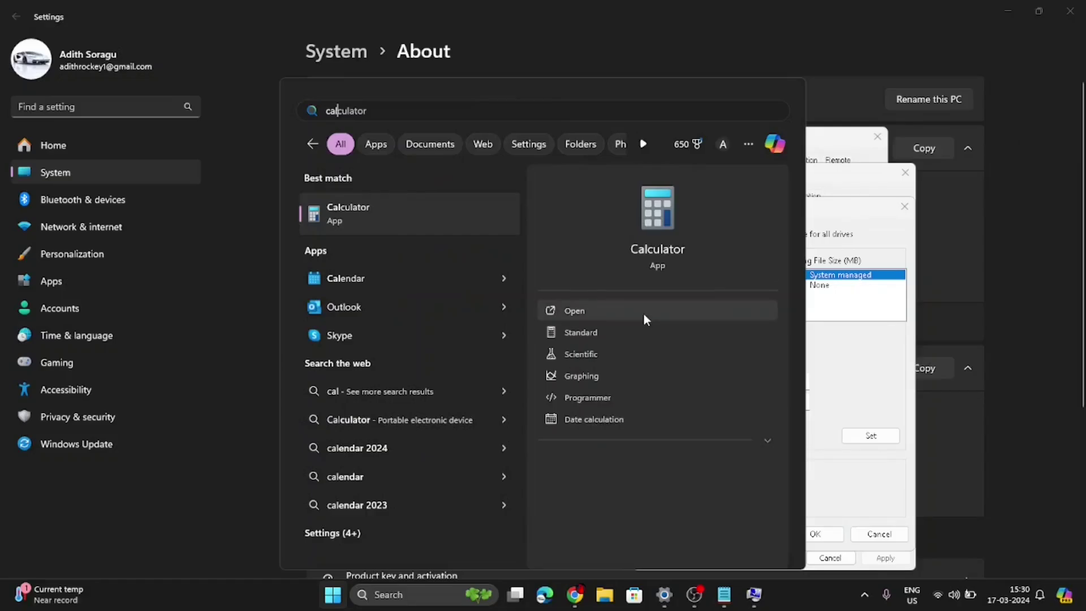
click(643, 313)
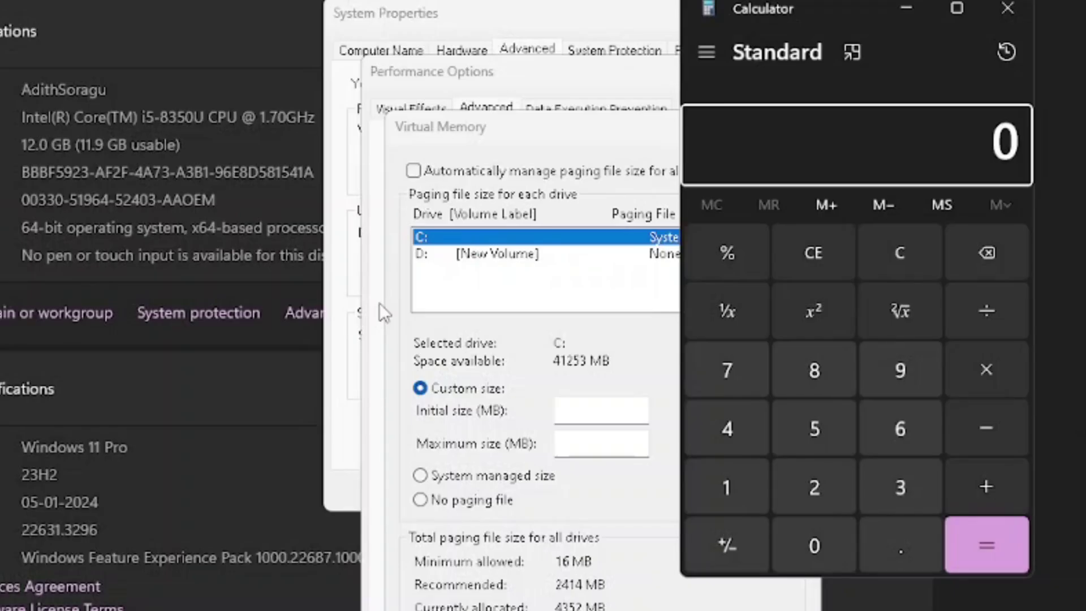
Step: Calculate 12 × 1024 = 12,288 in Calculator
click(727, 487)
click(815, 489)
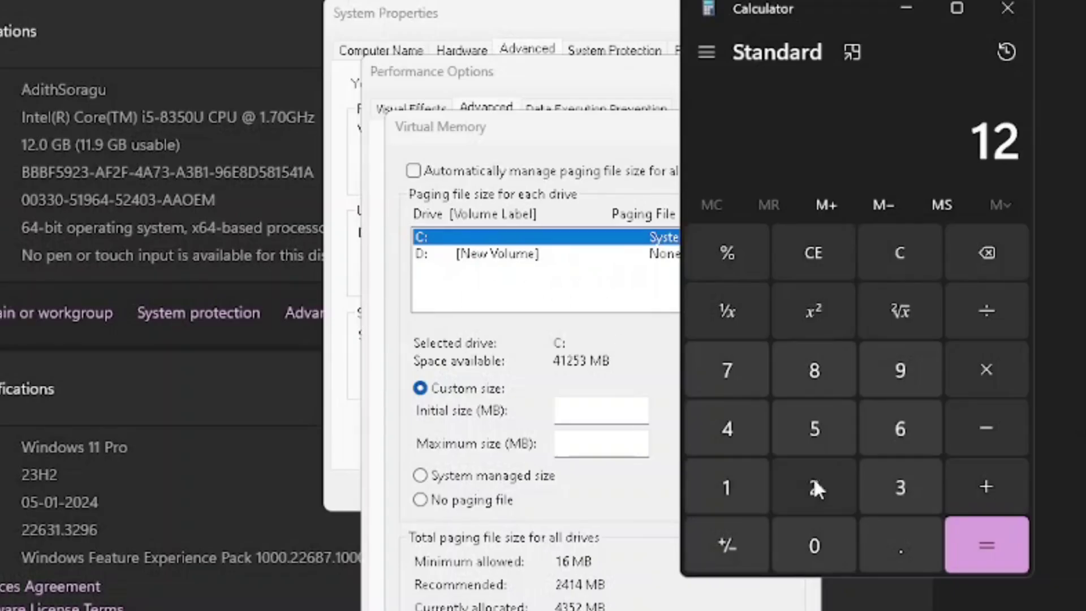
click(984, 382)
click(715, 482)
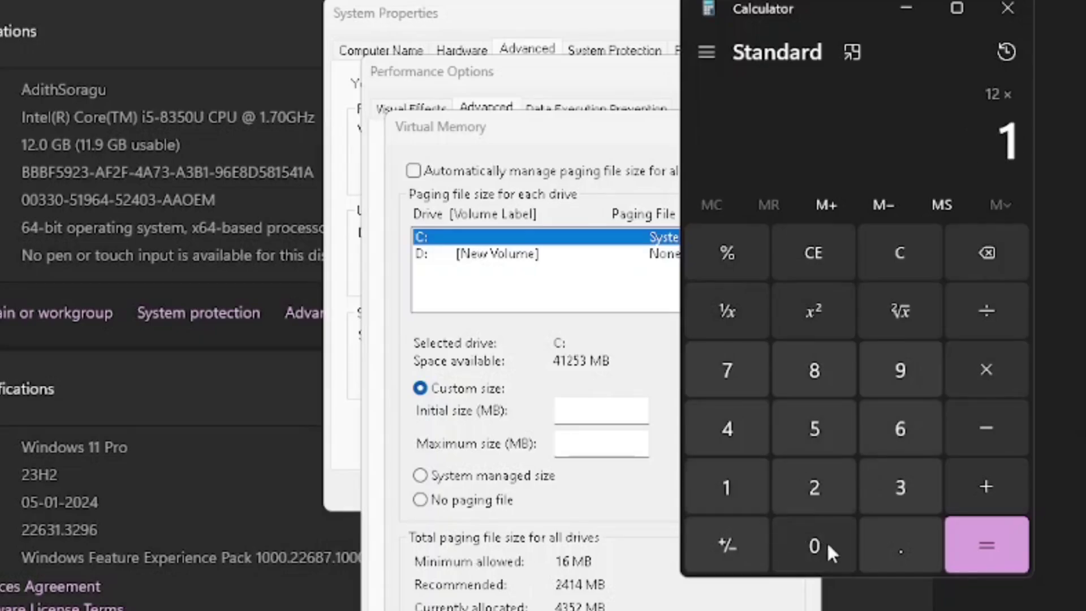
click(826, 541)
click(818, 489)
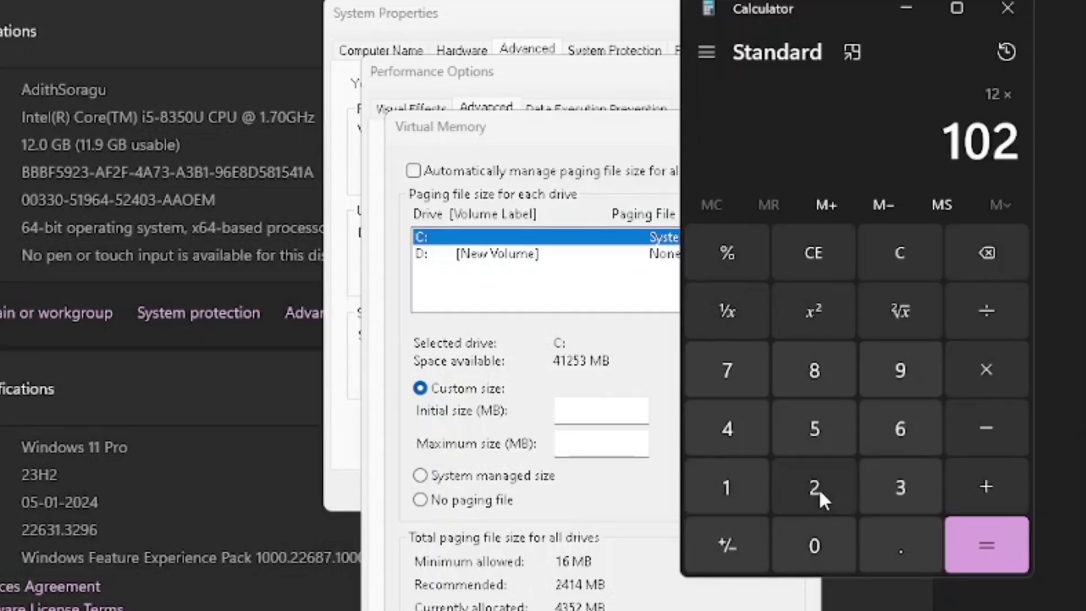
click(755, 422)
click(976, 535)
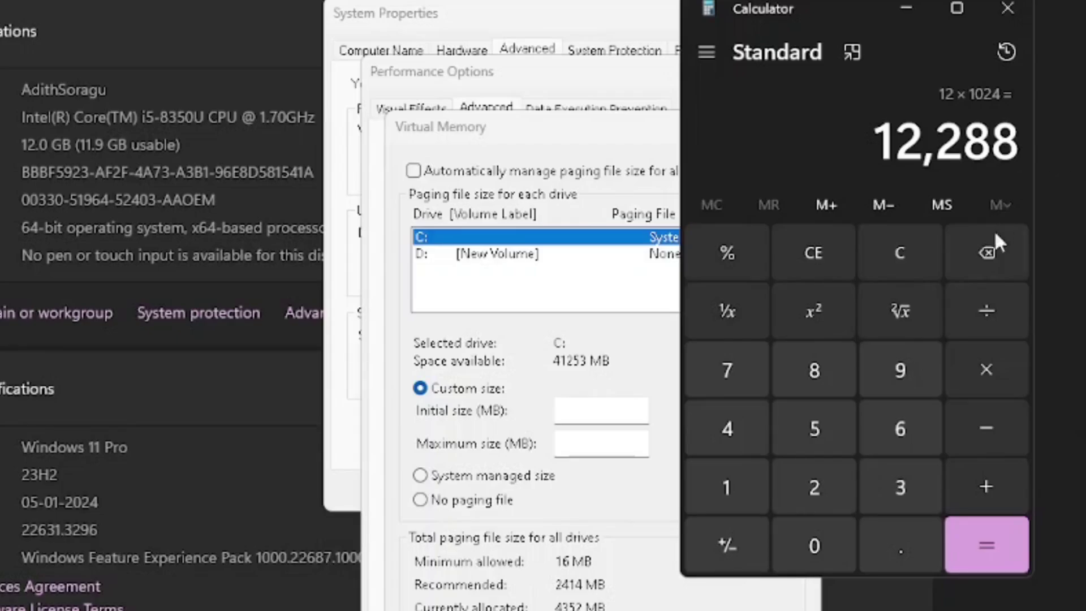
Step: Multiply 12,288 by 1.5 to get the 18,432 MB initial size
click(981, 371)
click(726, 487)
click(900, 546)
click(817, 445)
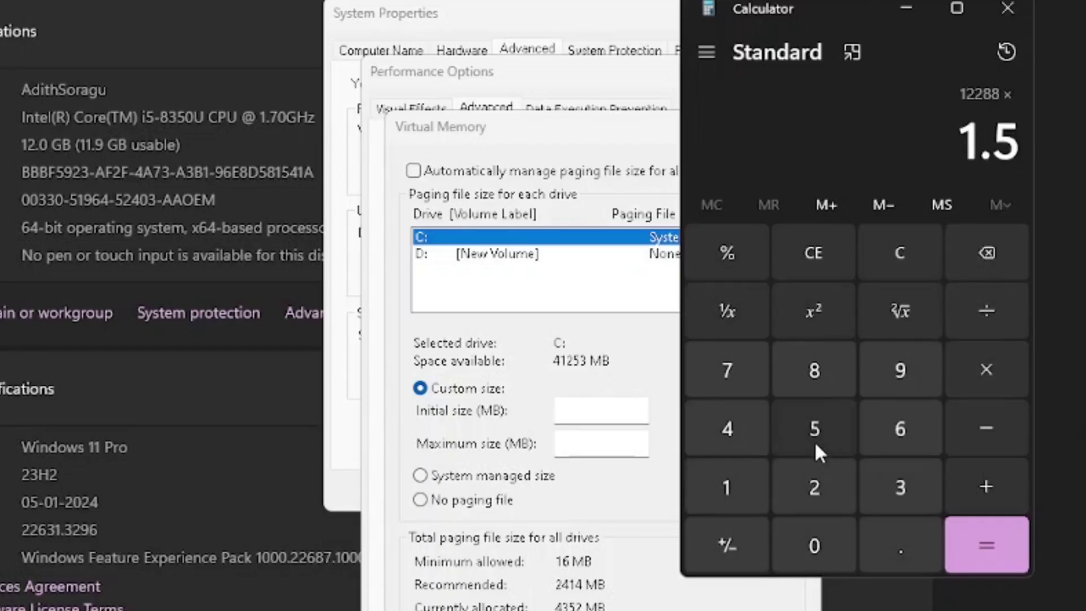
click(970, 541)
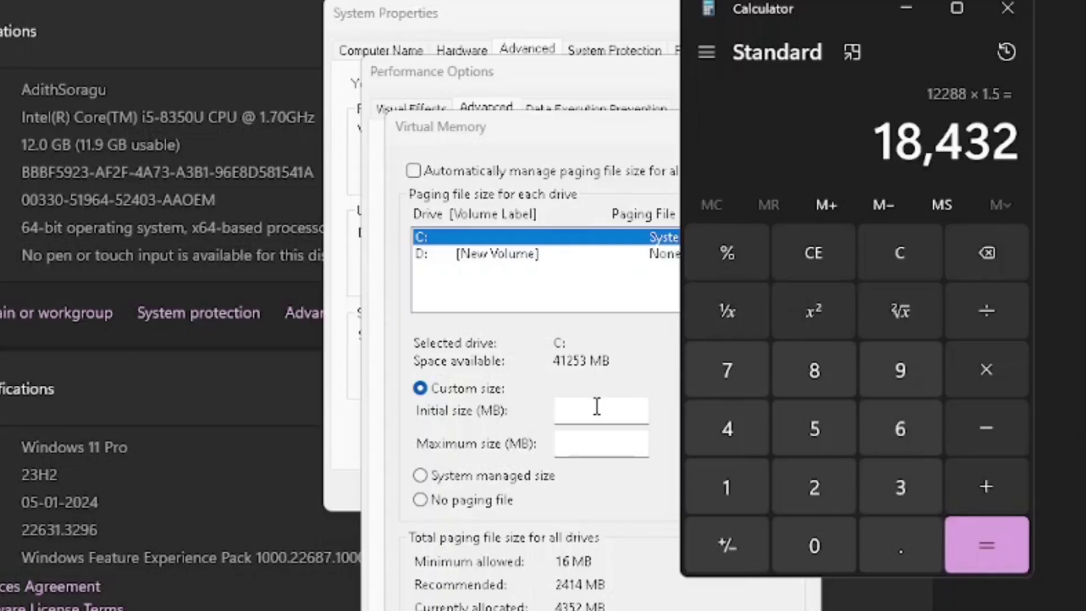
Step: Enter 18432 MB as C:'s initial size and clear the previous Calculator result
click(596, 408)
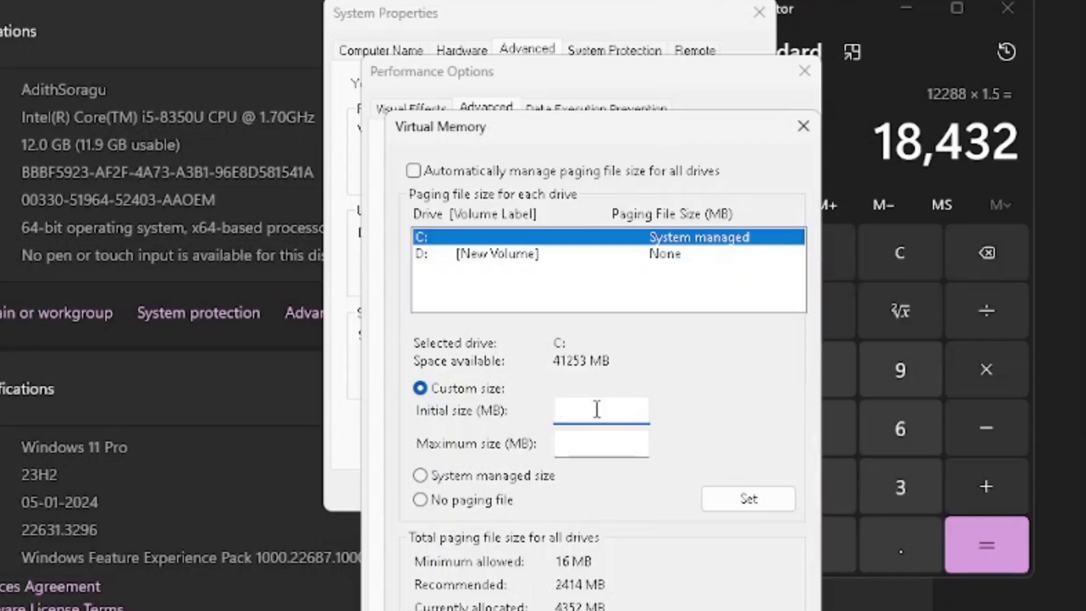
text(18432)
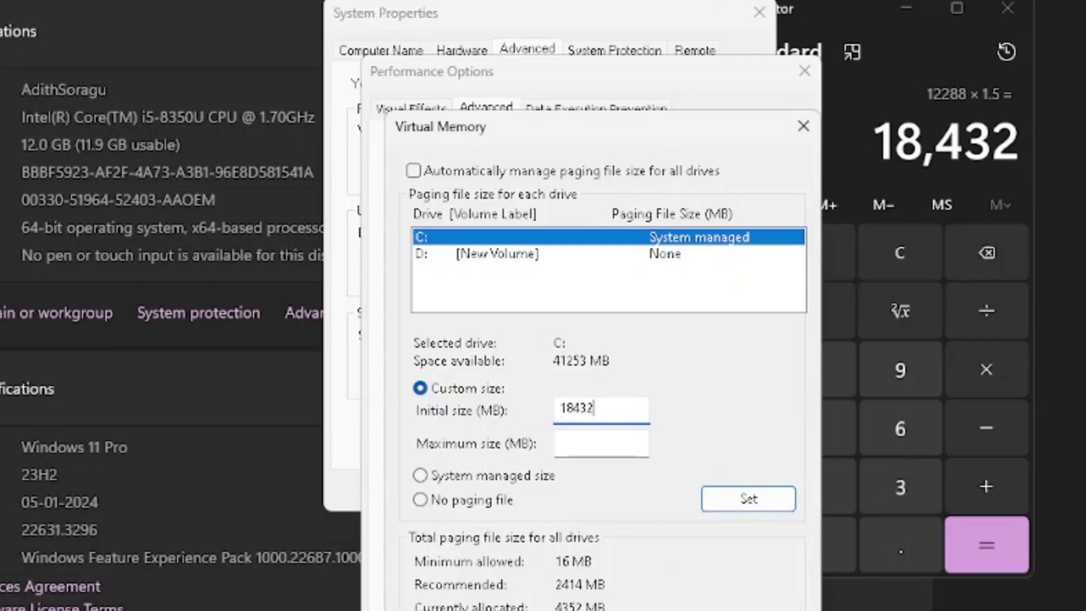
click(818, 11)
click(896, 235)
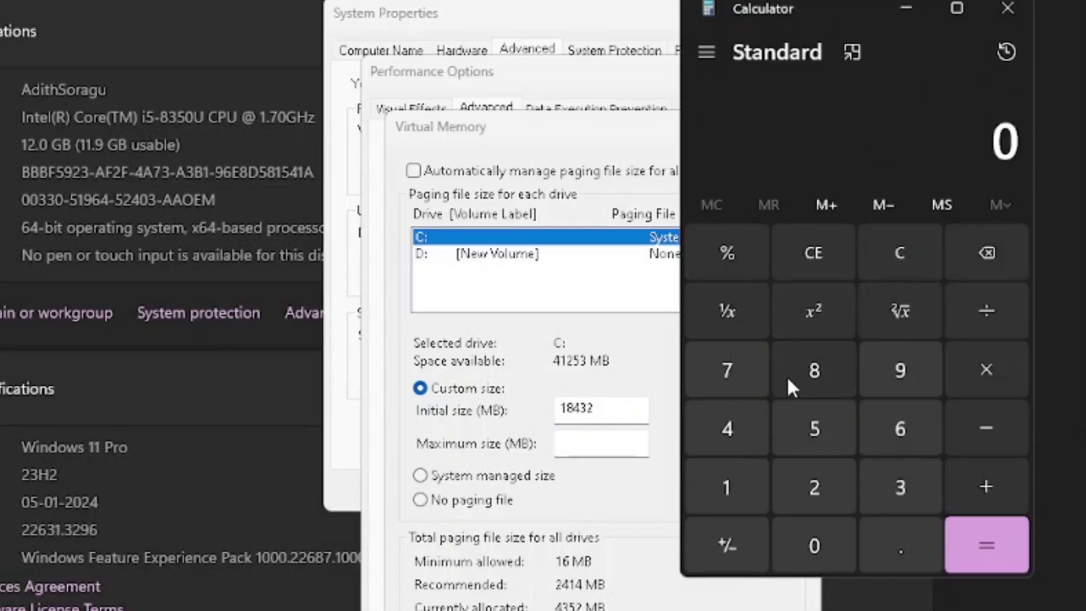
Step: Compute 12 × 1024 × 3 = 36,864 and begin entering it as the maximum size
click(745, 500)
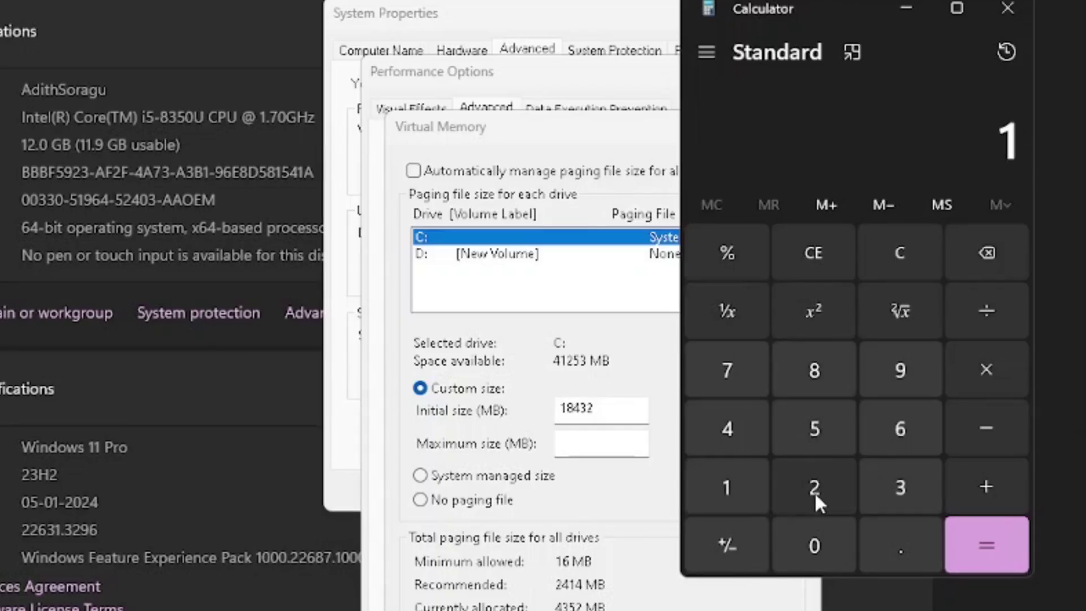
click(817, 501)
click(986, 369)
click(746, 485)
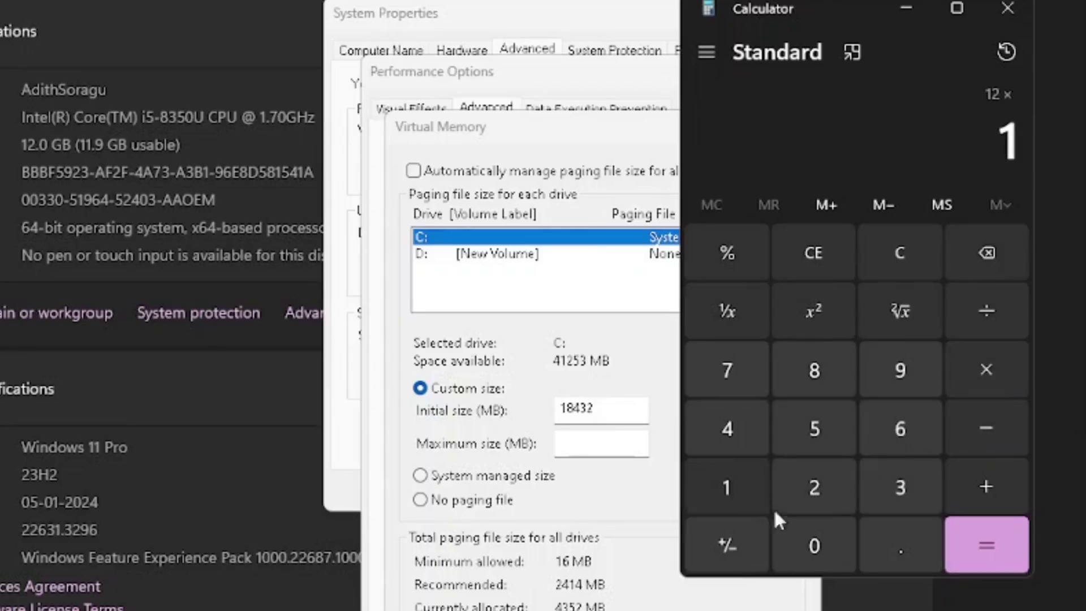
click(801, 539)
click(785, 487)
click(749, 432)
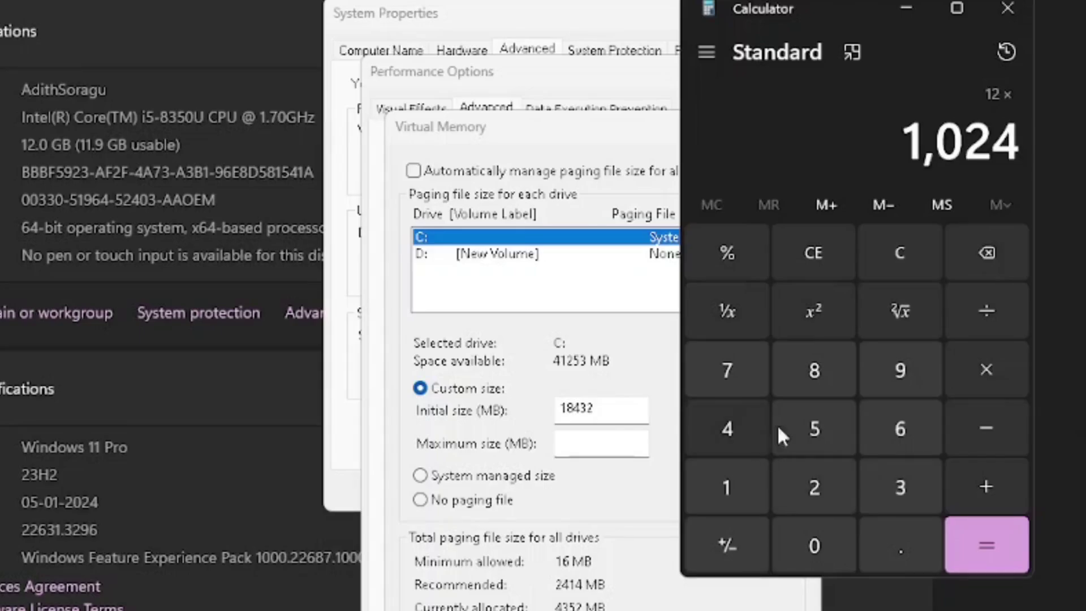
click(900, 490)
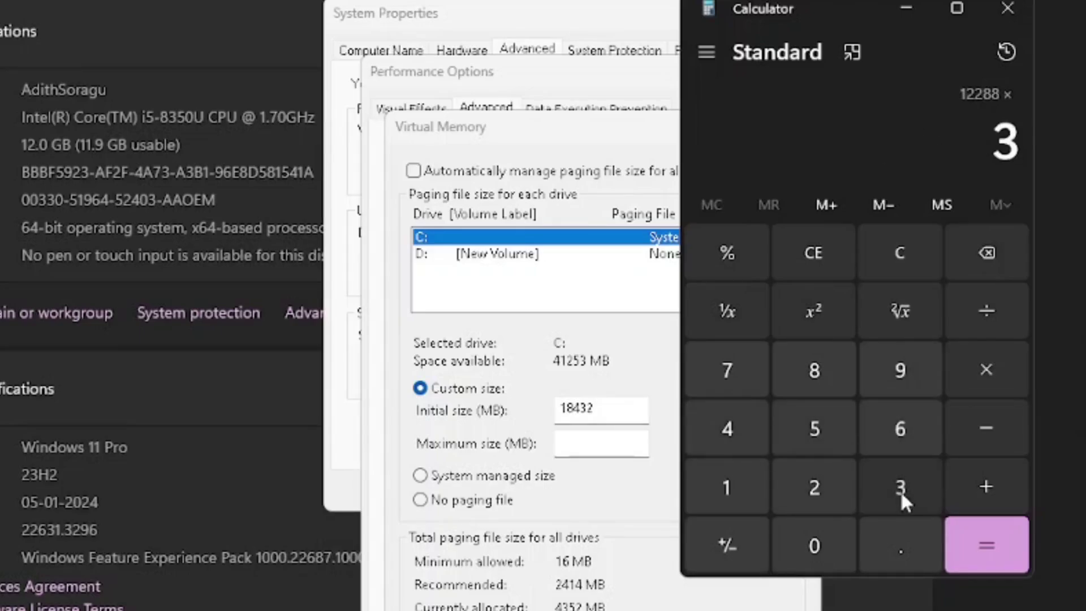
click(970, 540)
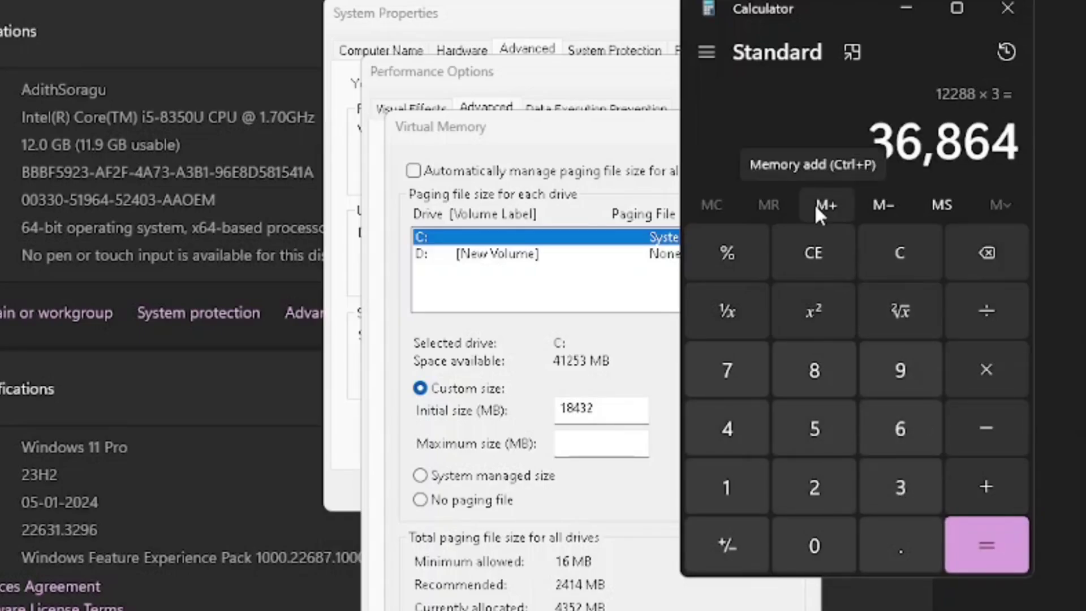
click(604, 450)
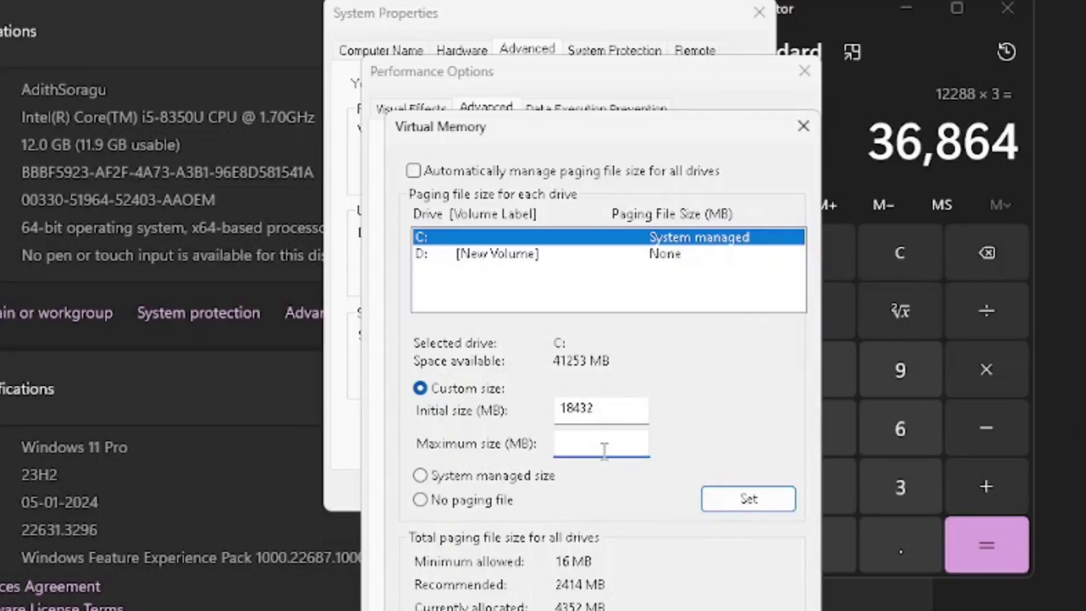
text(36)
text(864)
Step: Set the 18432–36864 MB size on C:, confirm all three dialogs, and close Calculator
click(732, 503)
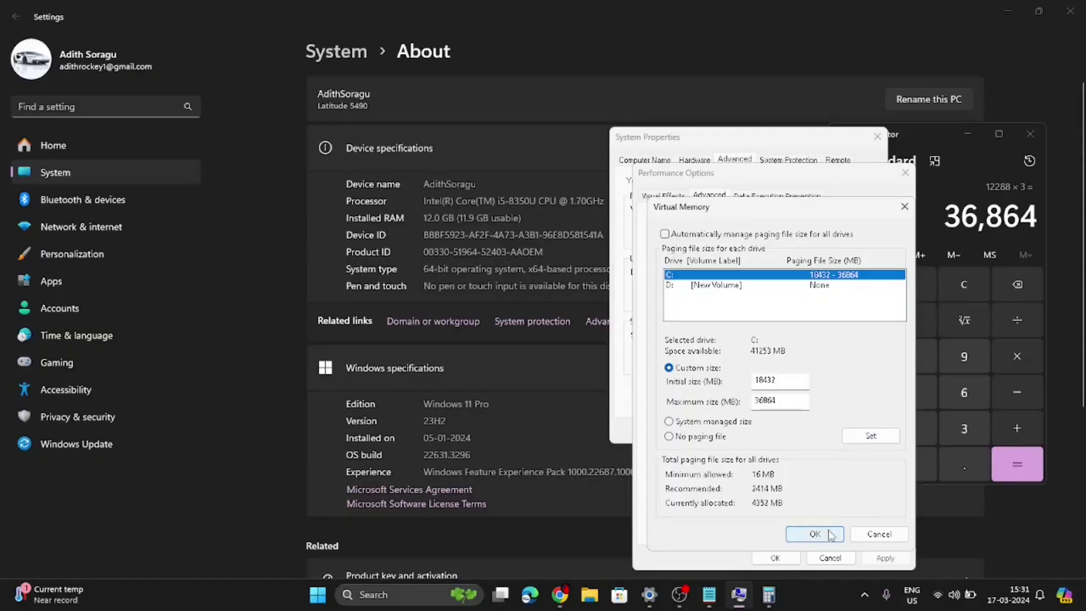
click(816, 534)
click(774, 557)
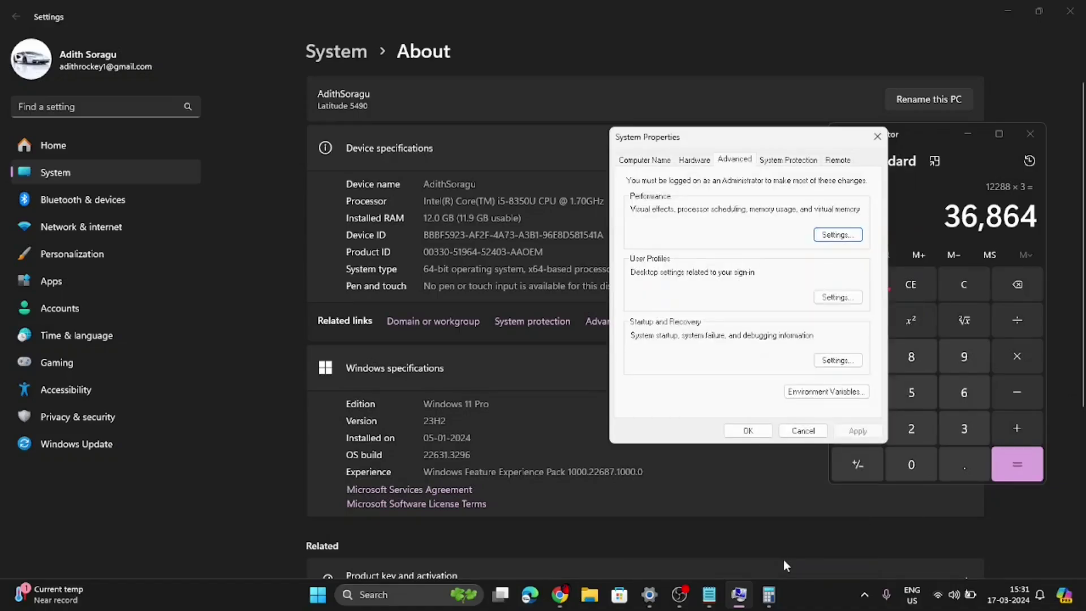
click(768, 433)
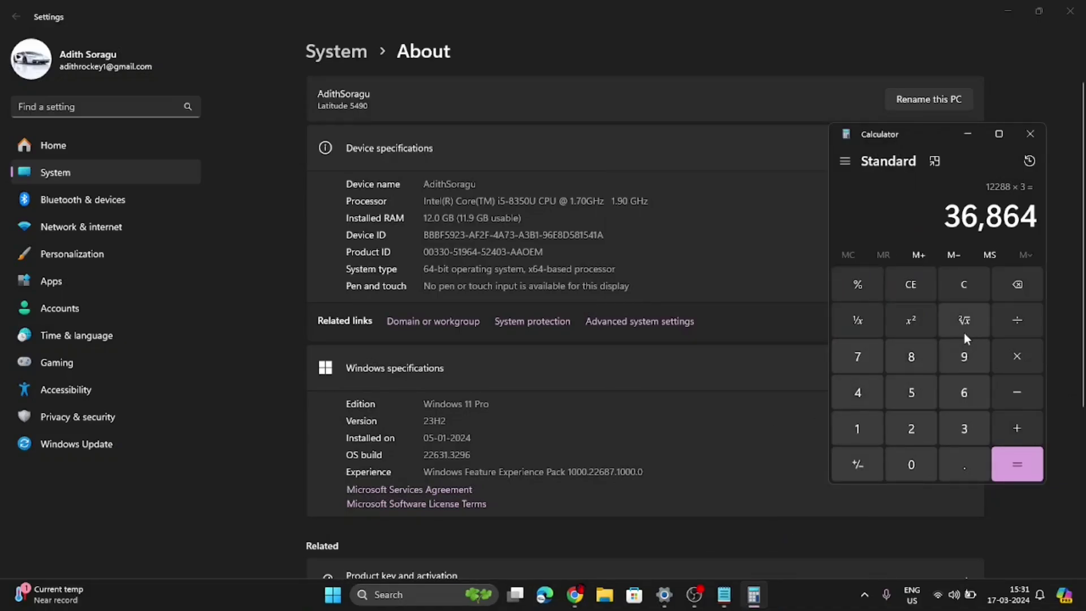
click(1033, 135)
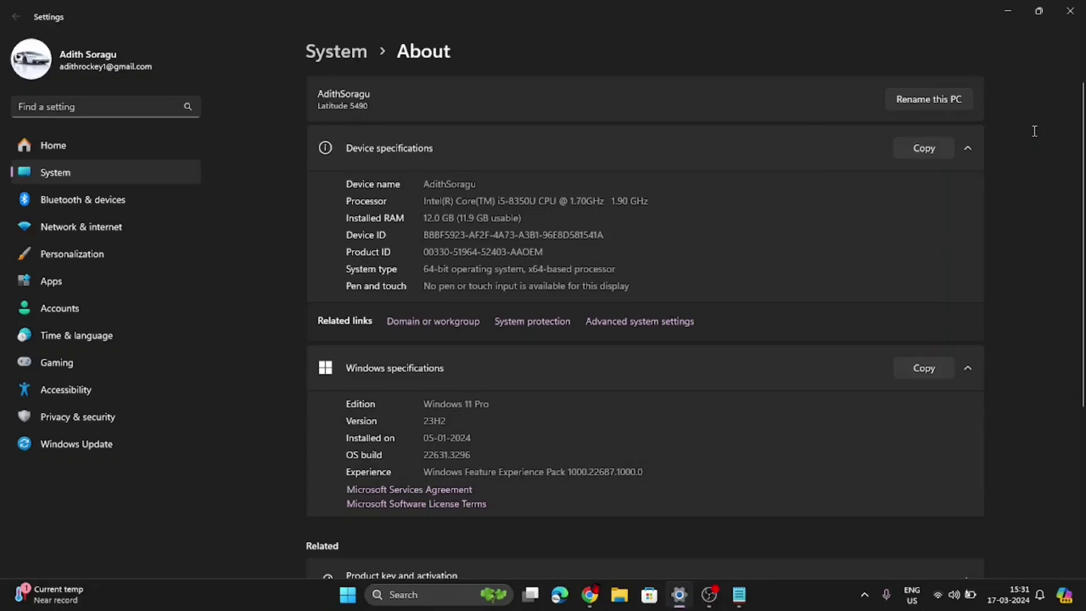